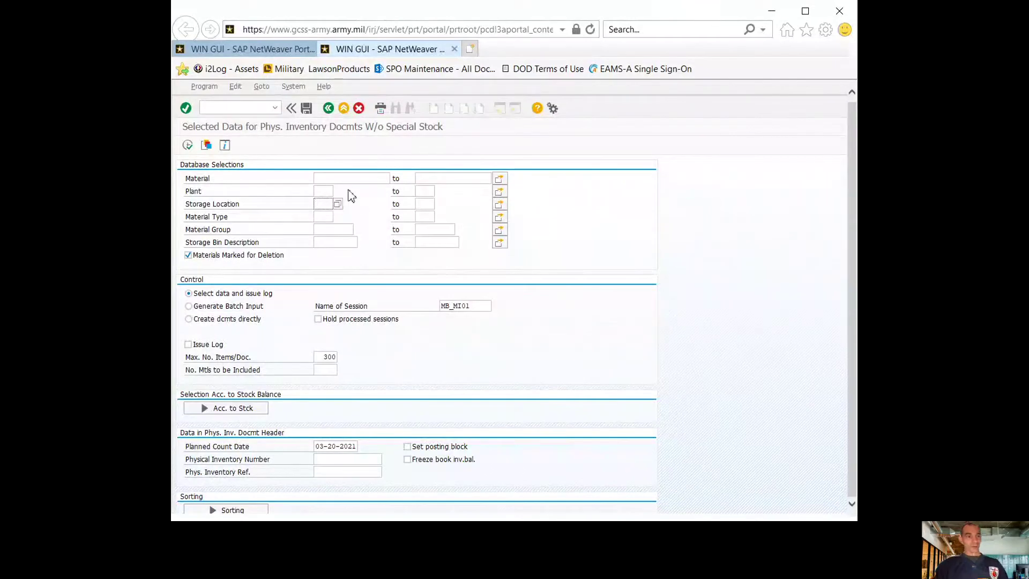
- Enter plant 2000 and storage location 0JX9, and untick Materials Marked for Deletion
left_click(324, 192)
type("2")
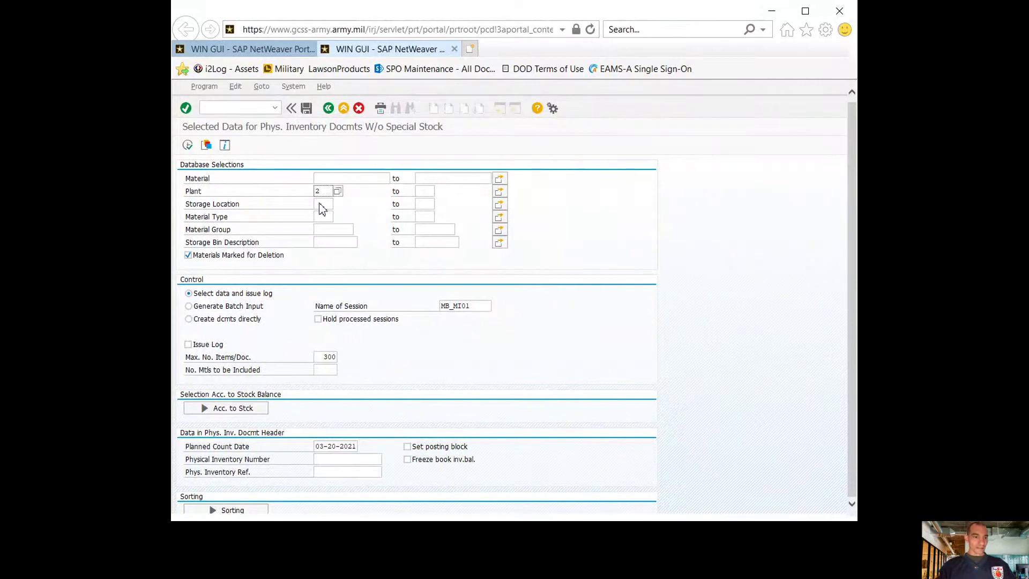
type("000")
left_click(322, 204)
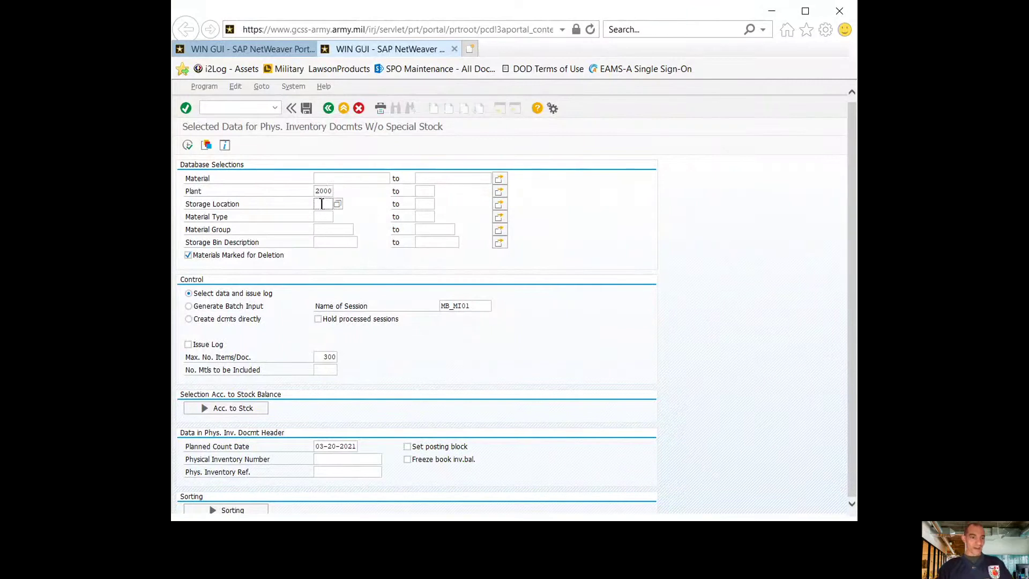
type("0jx9")
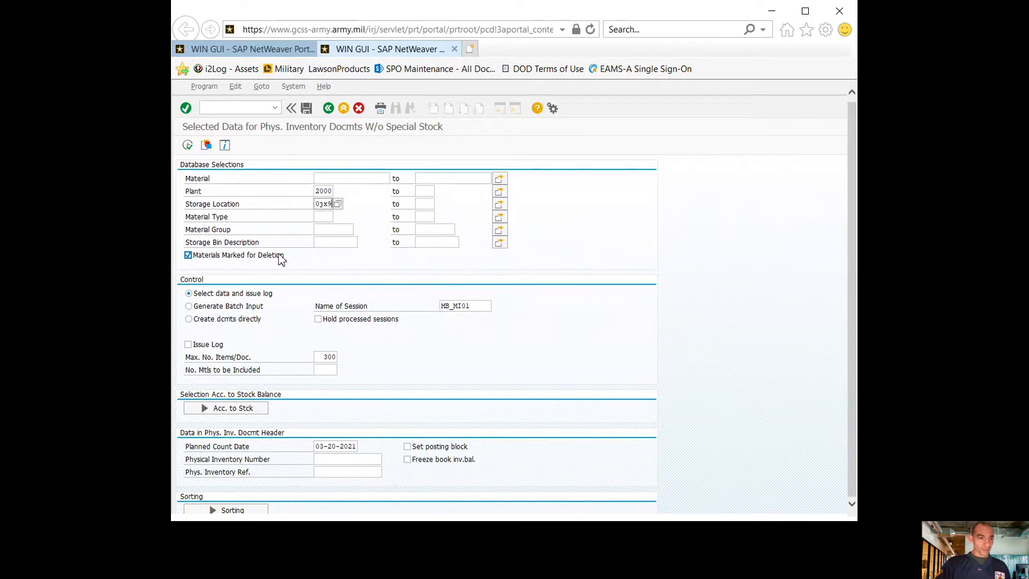
left_click(189, 256)
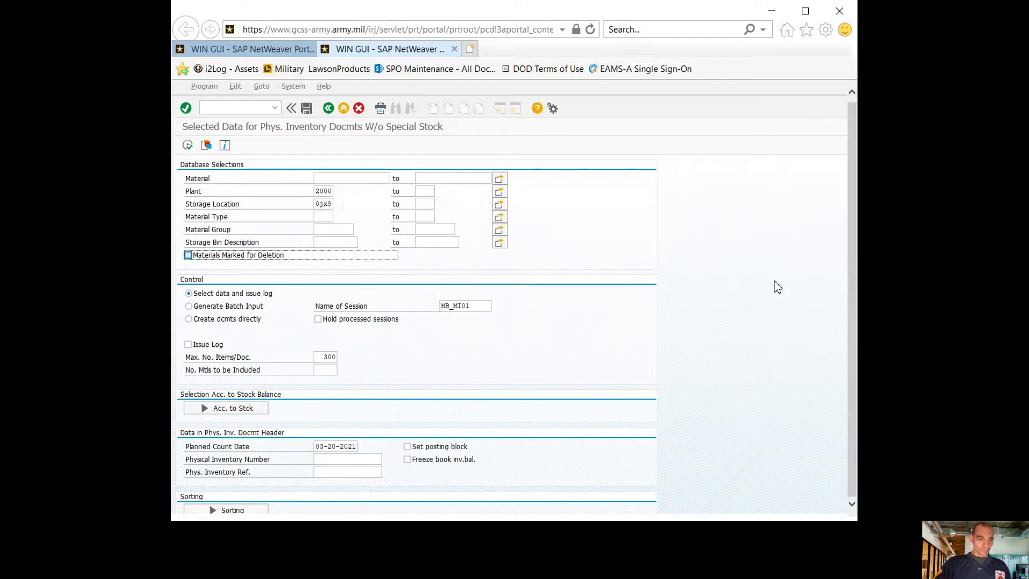
left_click(231, 408)
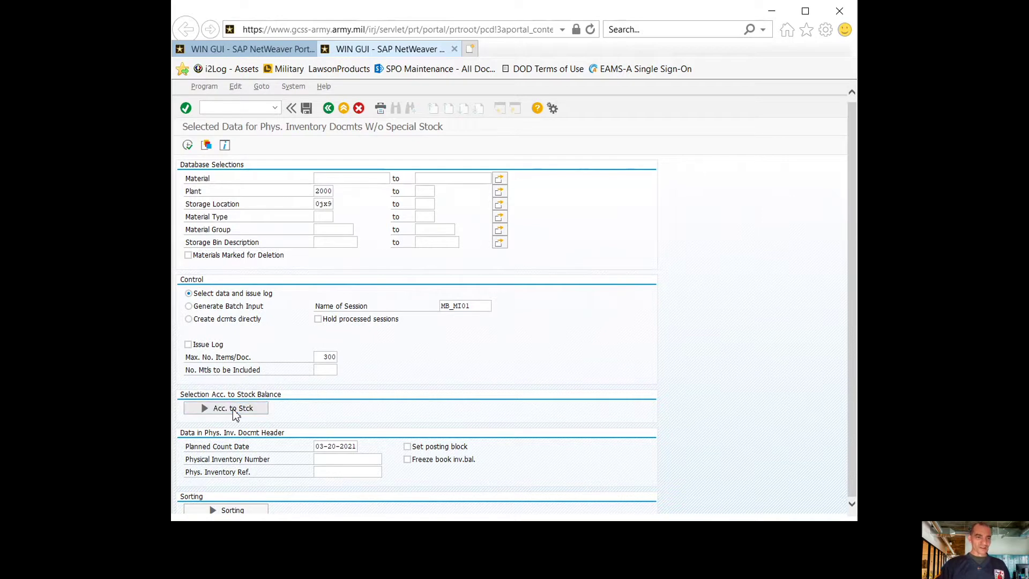
- Tick 'Only Materials W/o Zero Stock' under the stock balance options
scroll(359, 390, "down", 1)
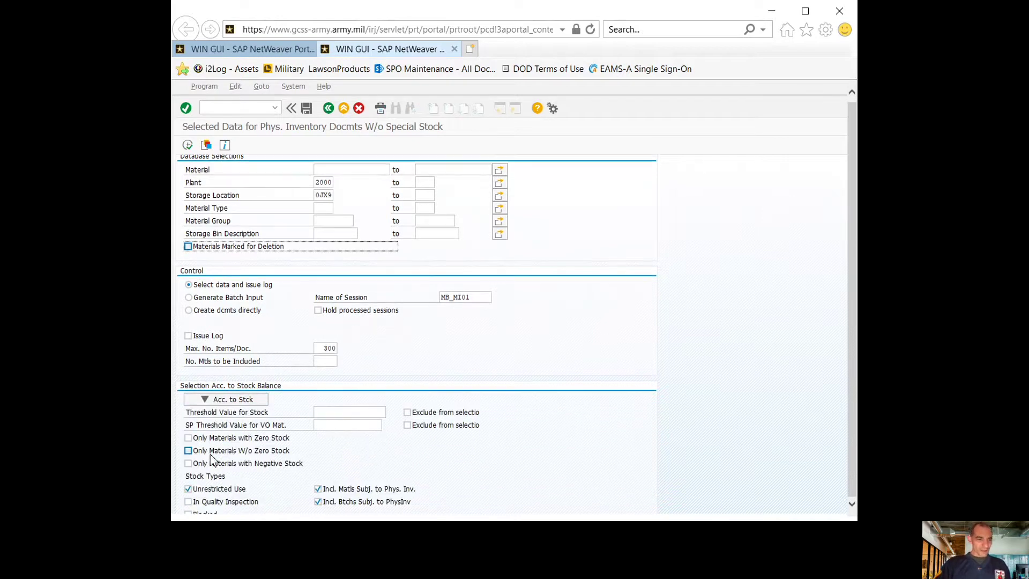
left_click(189, 452)
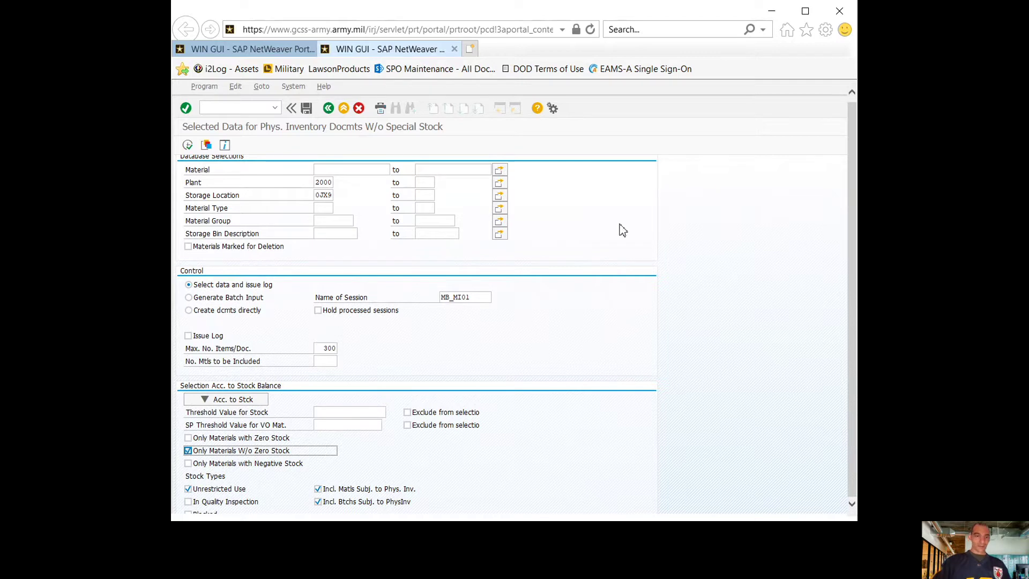
left_click(247, 402)
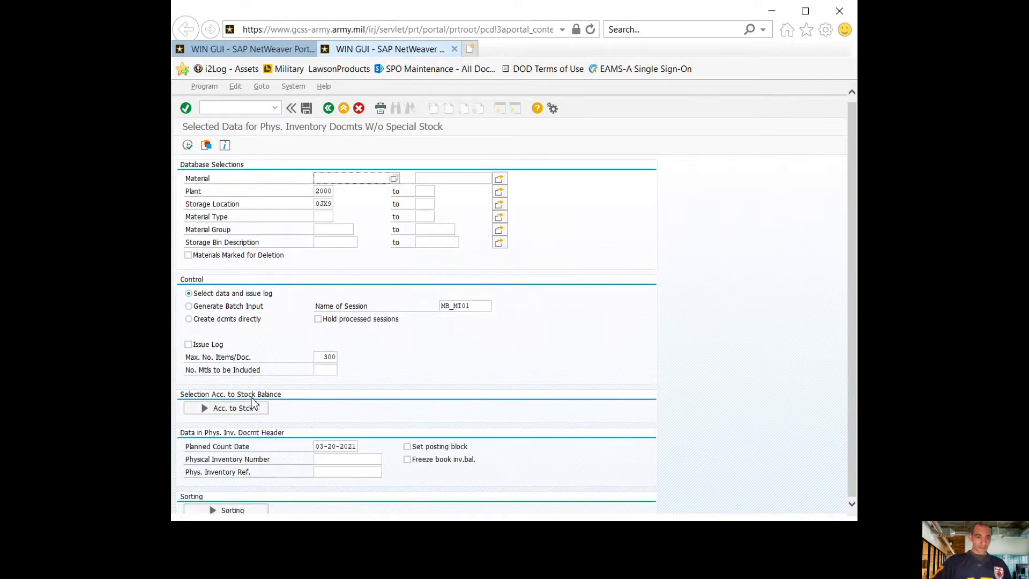
- Sort by plant, storage location, bin description, then material, and save as a variant
scroll(411, 369, "down", 2)
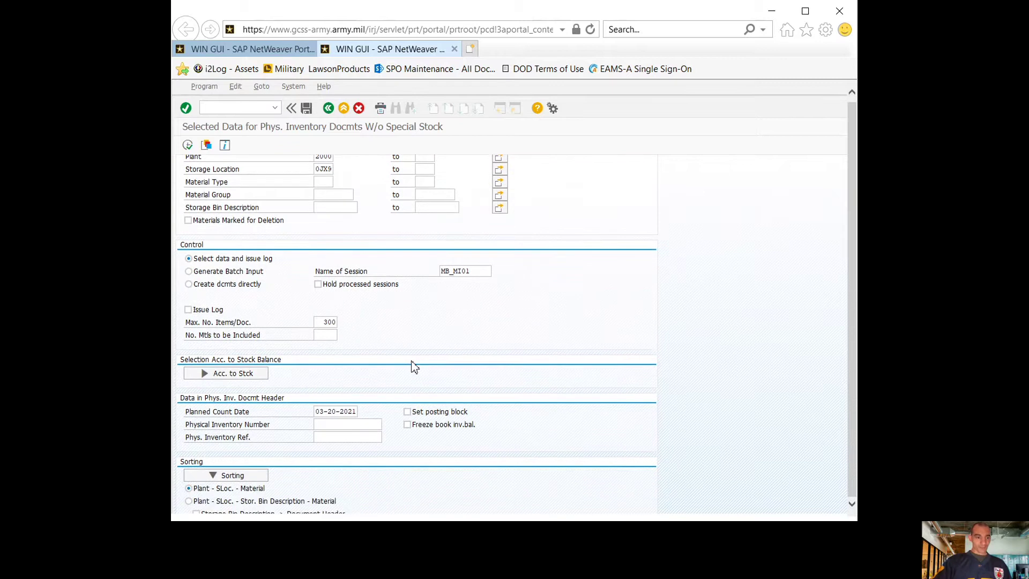
left_click(190, 500)
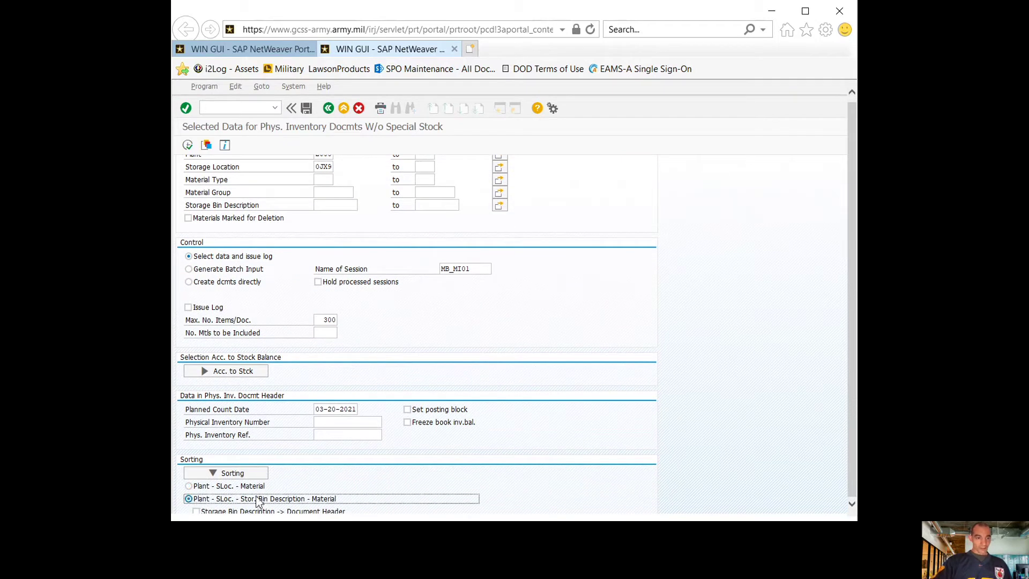
left_click(306, 108)
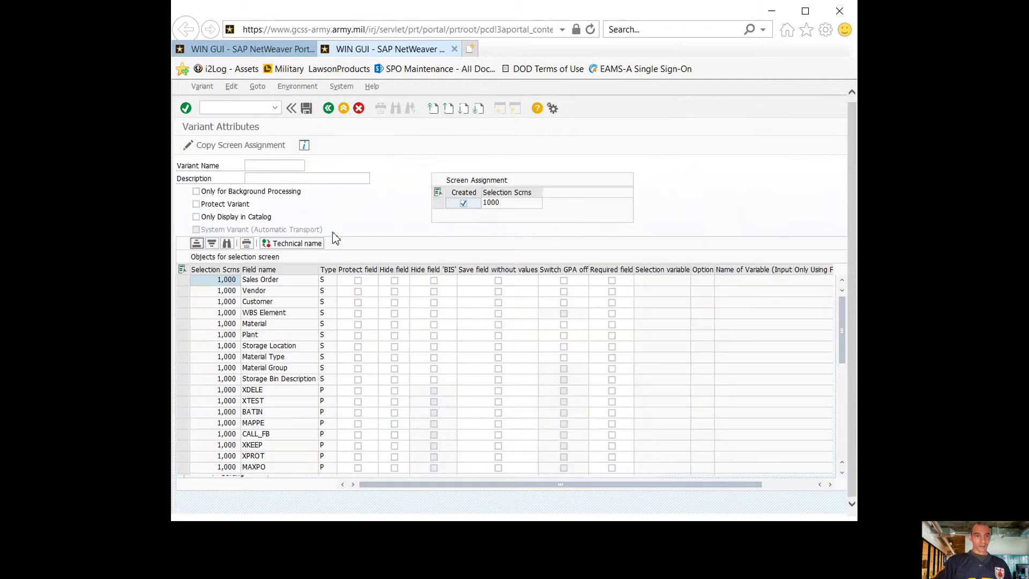
- Name the variant 61ODCL9STOCK and give it the description 0JX9
left_click(298, 164)
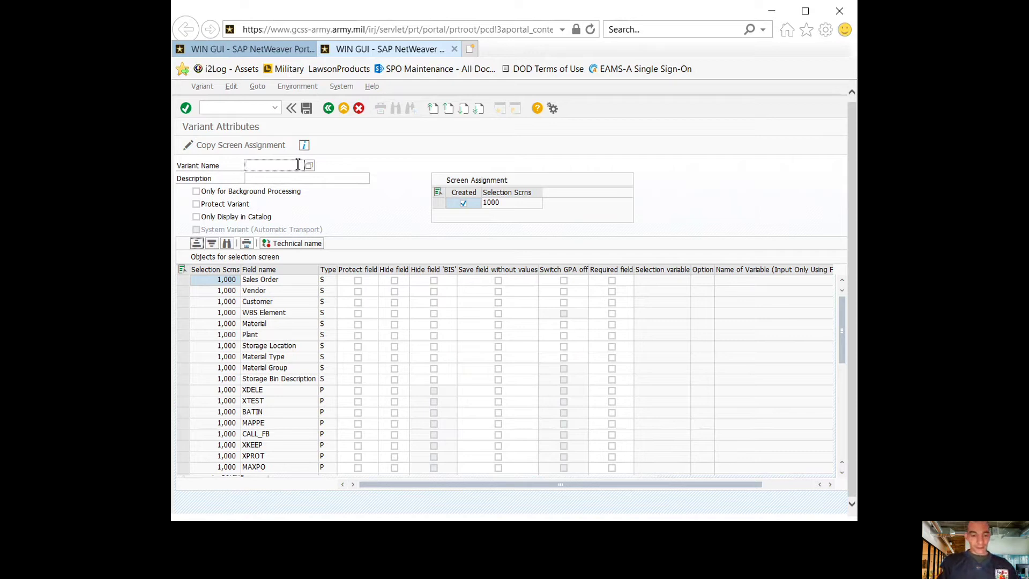
type("6100")
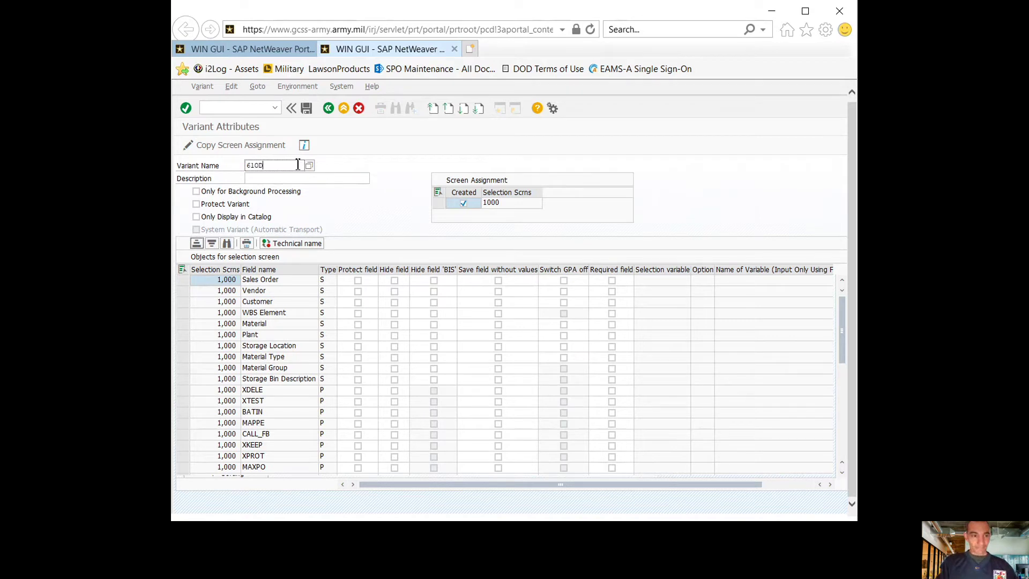
type("CL9STOCK")
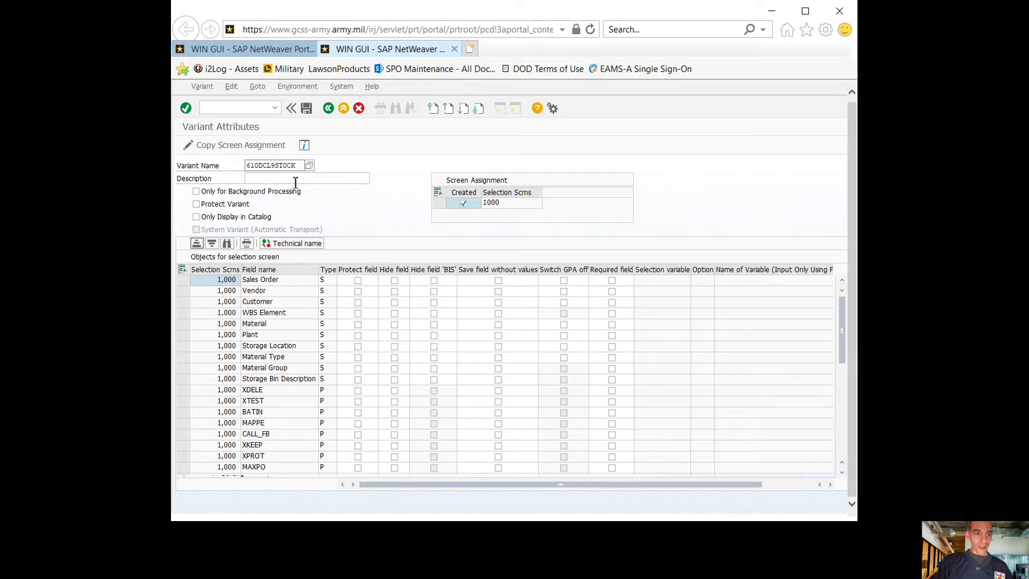
left_click(296, 179)
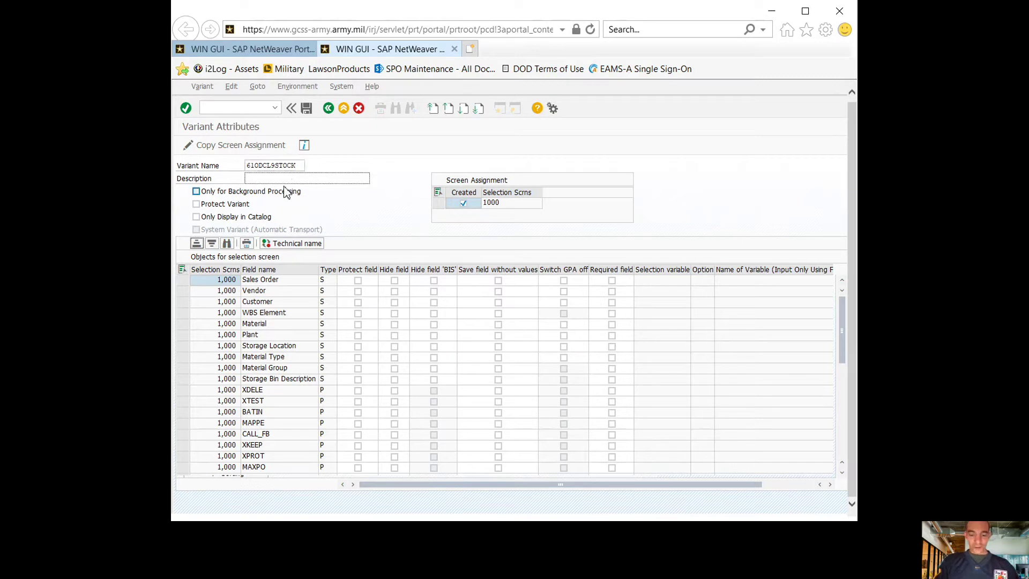
type("01")
type("X")
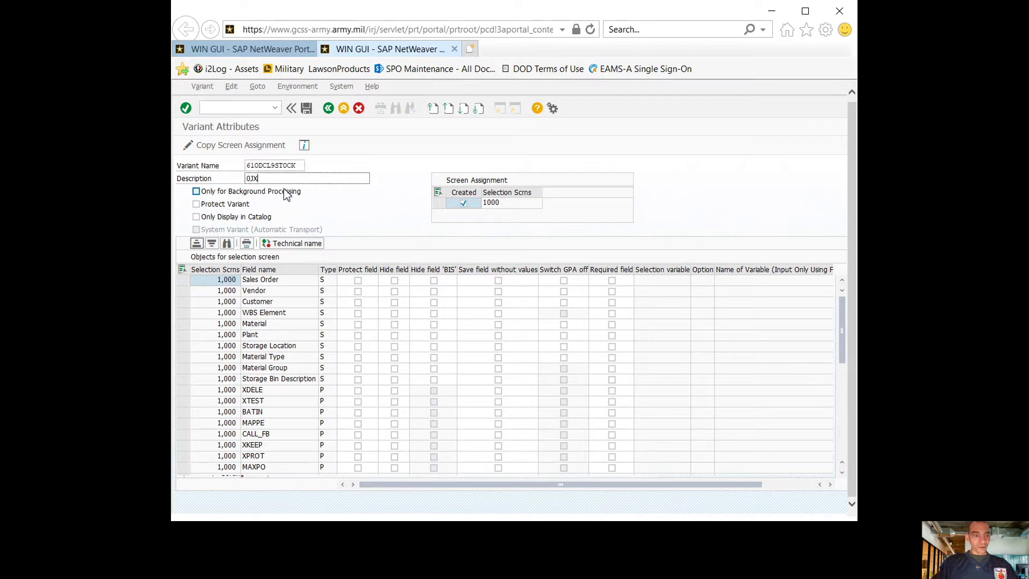
type("9")
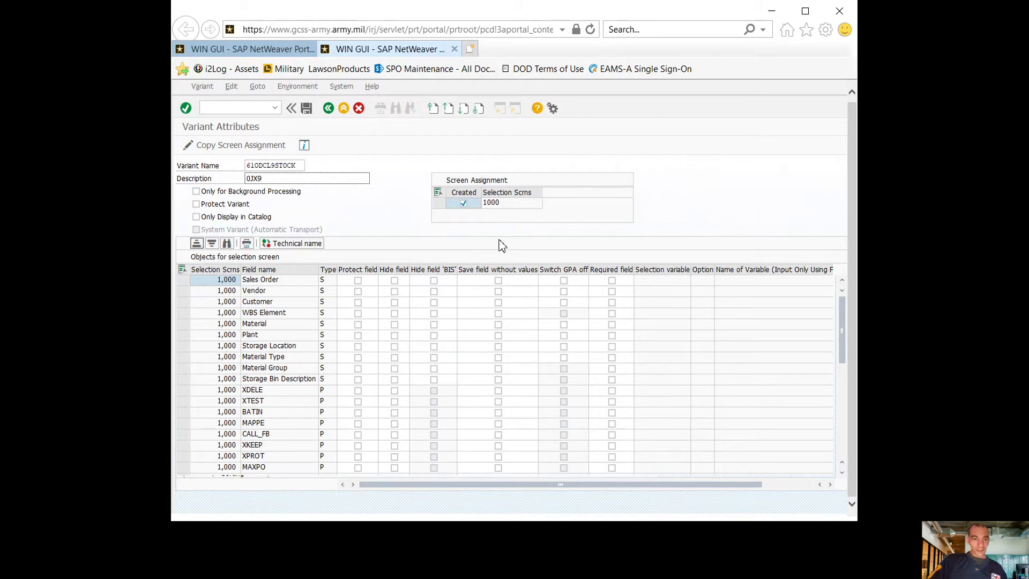
- Store the GIDAT field without values, copy the variant name, and save the variant
left_click(509, 266)
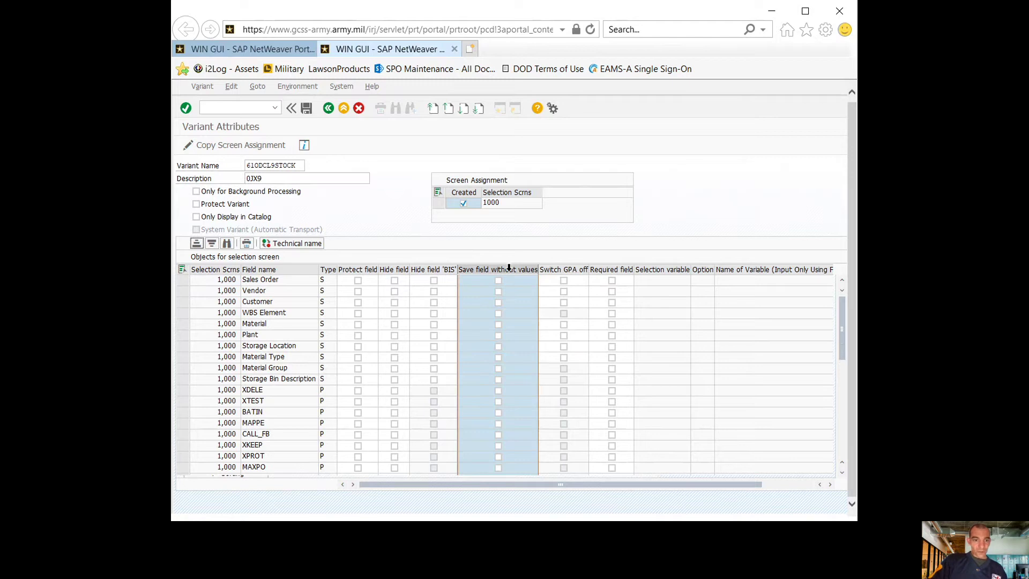
scroll(272, 335, "down", 3)
scroll(273, 341, "down", 4)
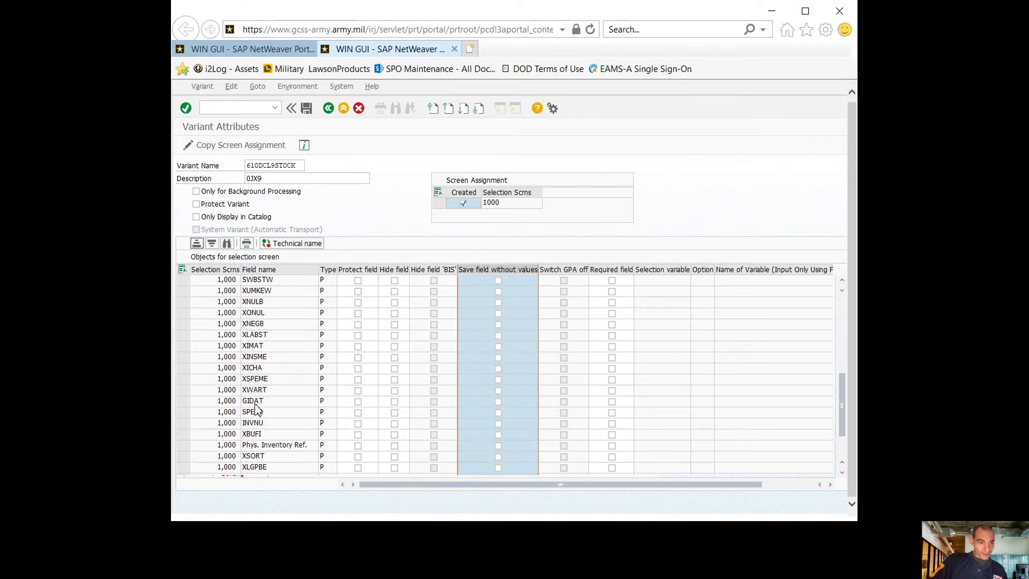
left_click(182, 402)
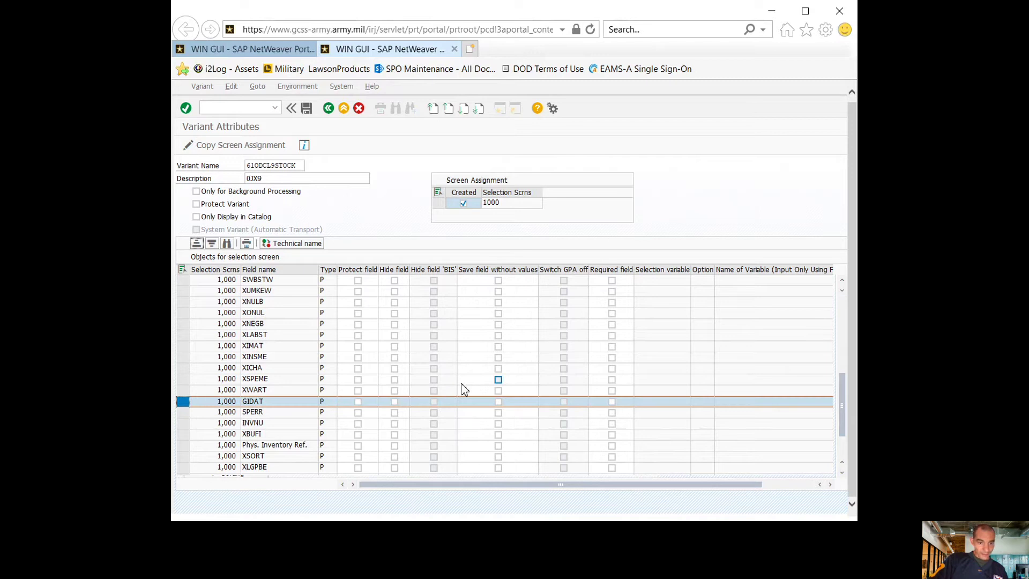
left_click(498, 402)
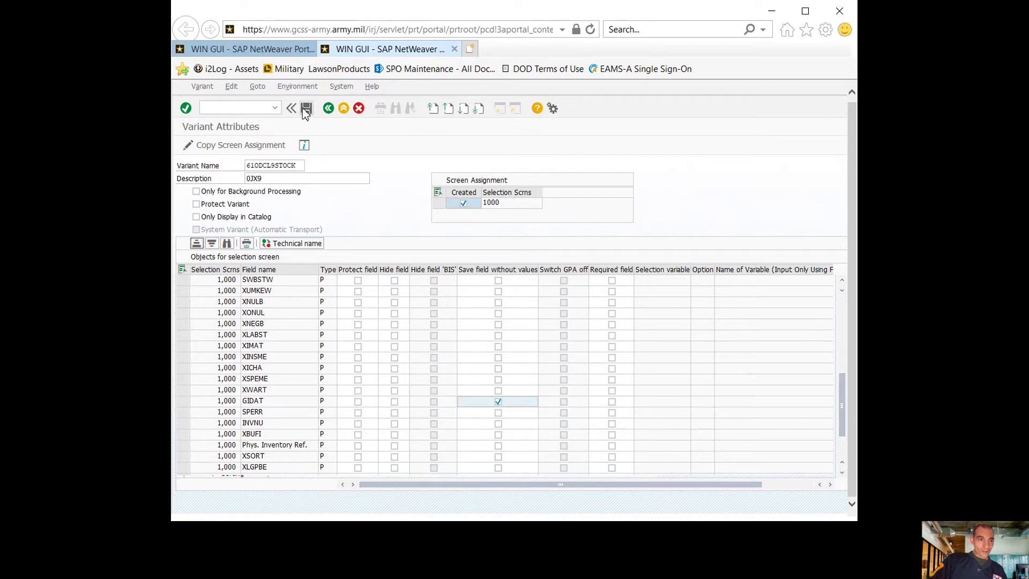
left_click_drag(299, 166, 180, 176)
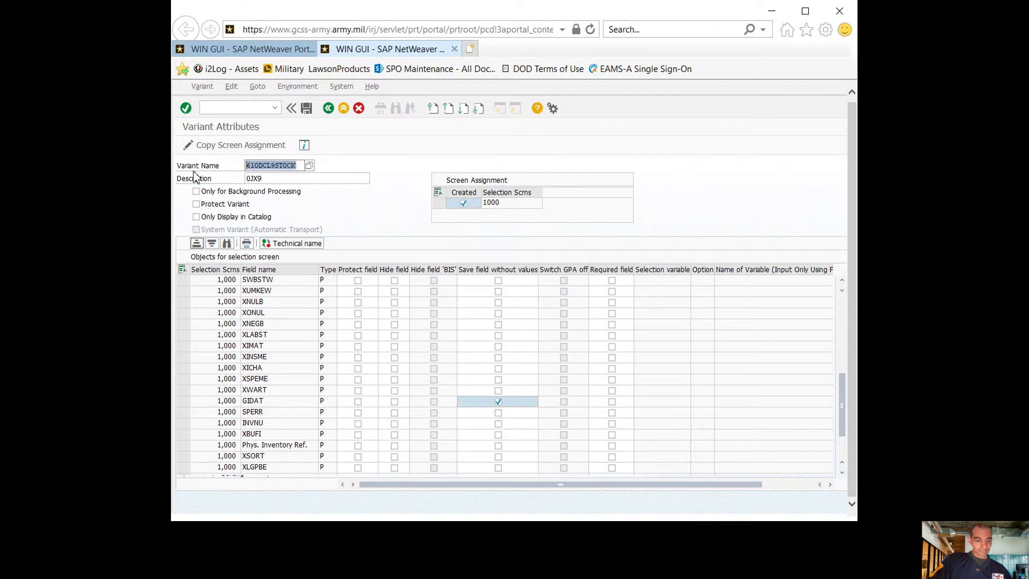
left_click(307, 109)
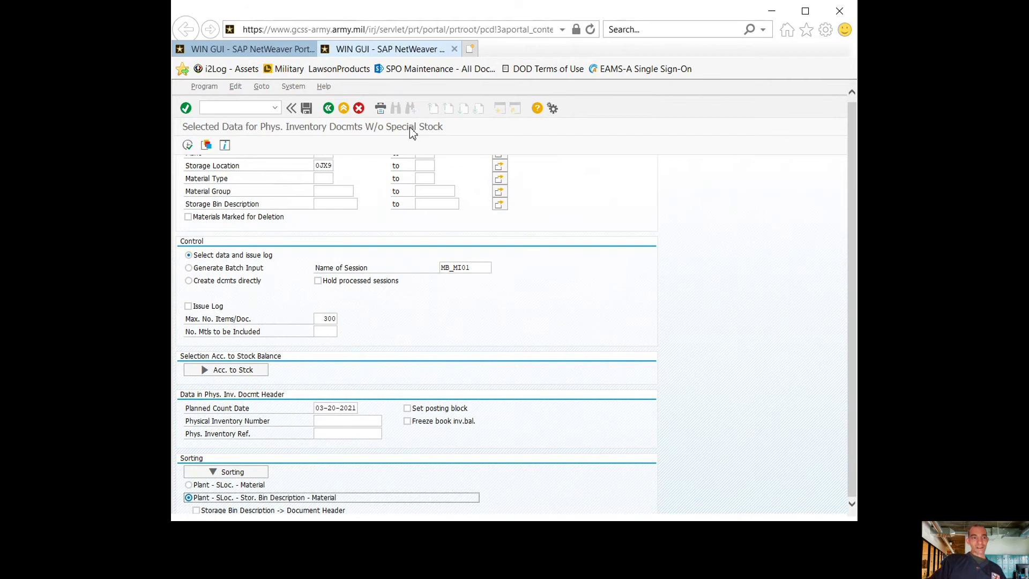
- Leave to the main menu and reopen the physical inventory selection with MI24
left_click(329, 109)
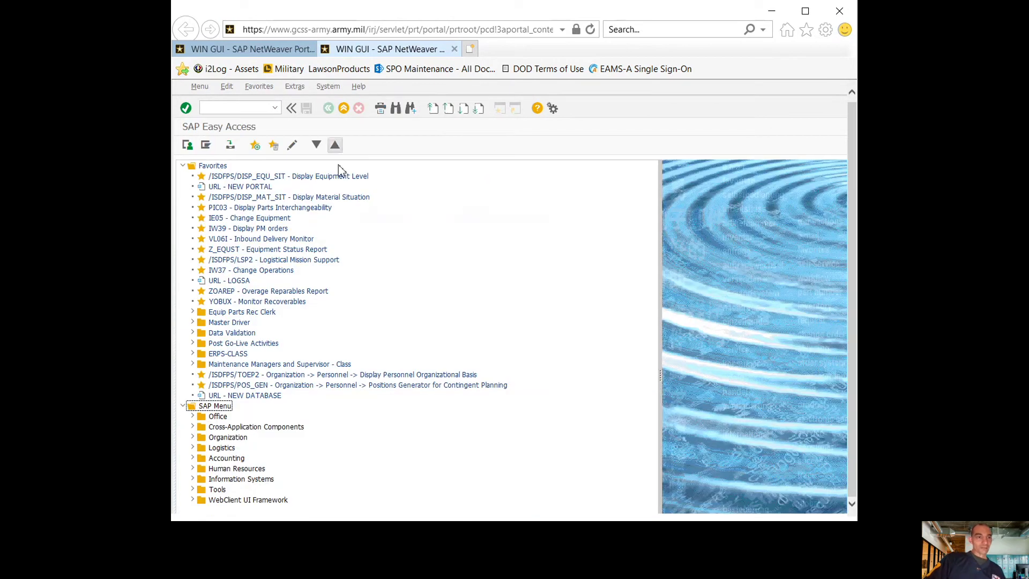
left_click(343, 177)
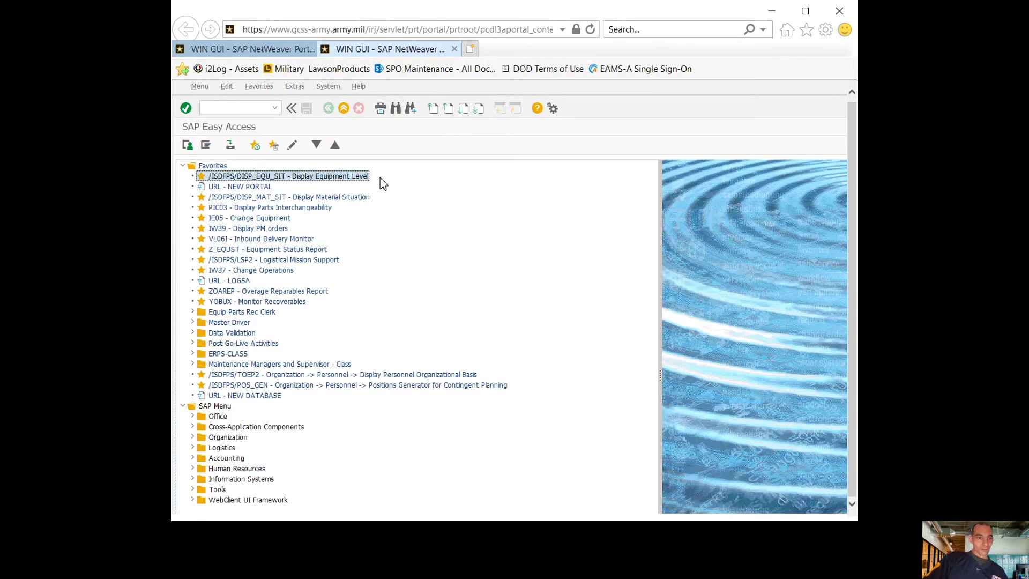
left_click(258, 109)
type("MI24")
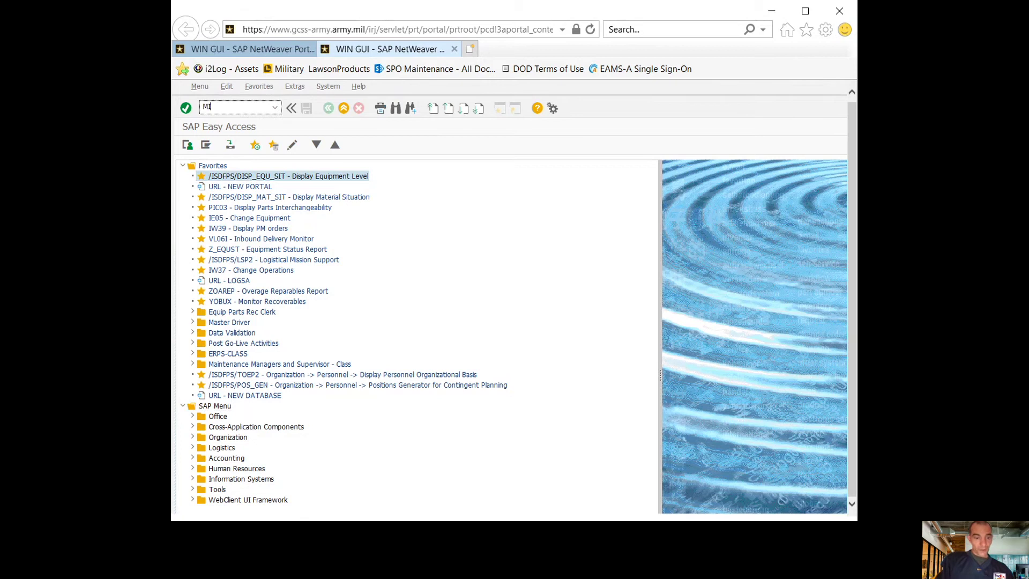
key("Return")
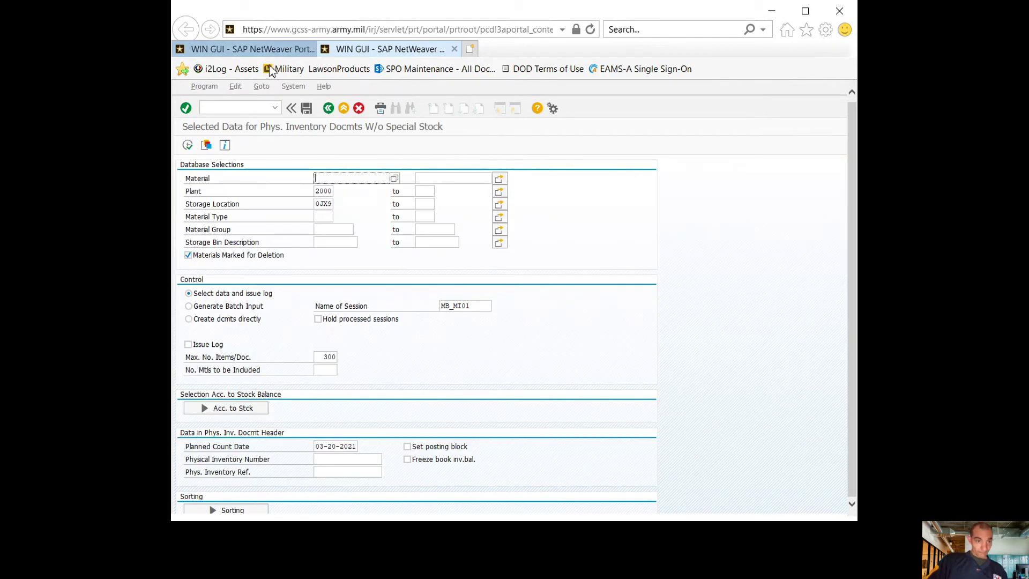
- Load variant 61ODCL9STOCK through Goto > Variants > Get and run the selection
left_click(262, 87)
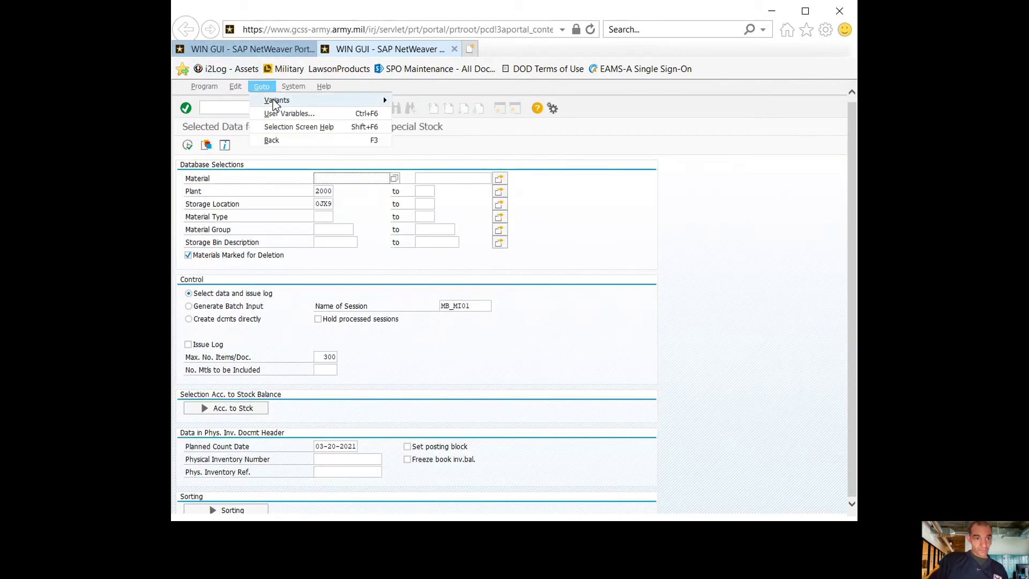
mouse_move(271, 100)
left_click(420, 103)
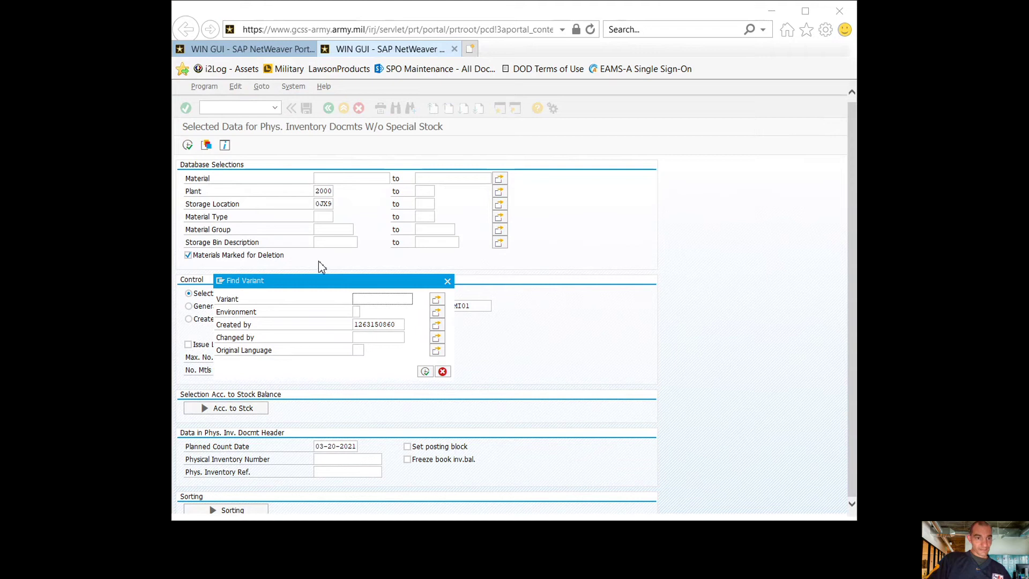
key("ctrl+v")
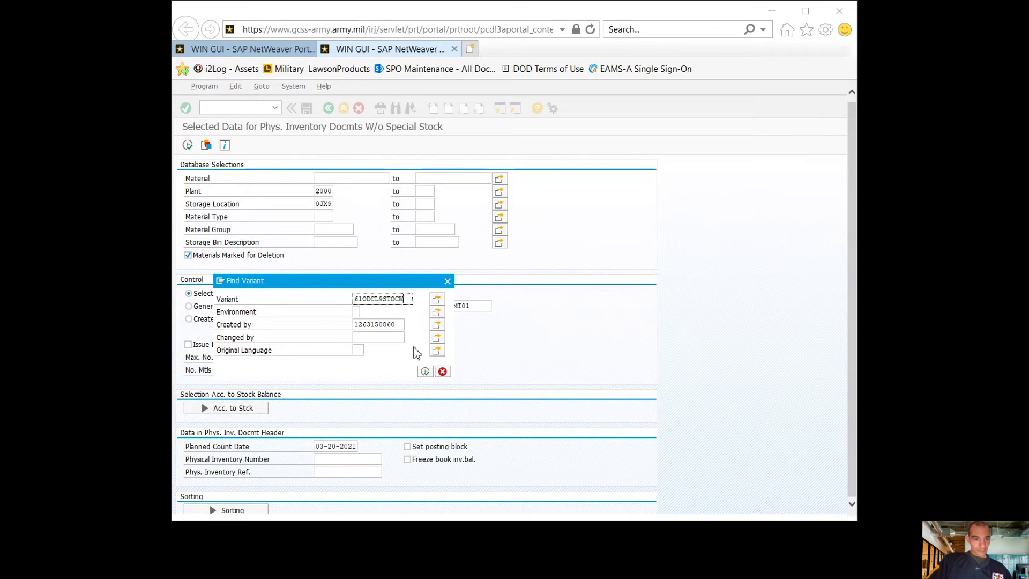
left_click(425, 370)
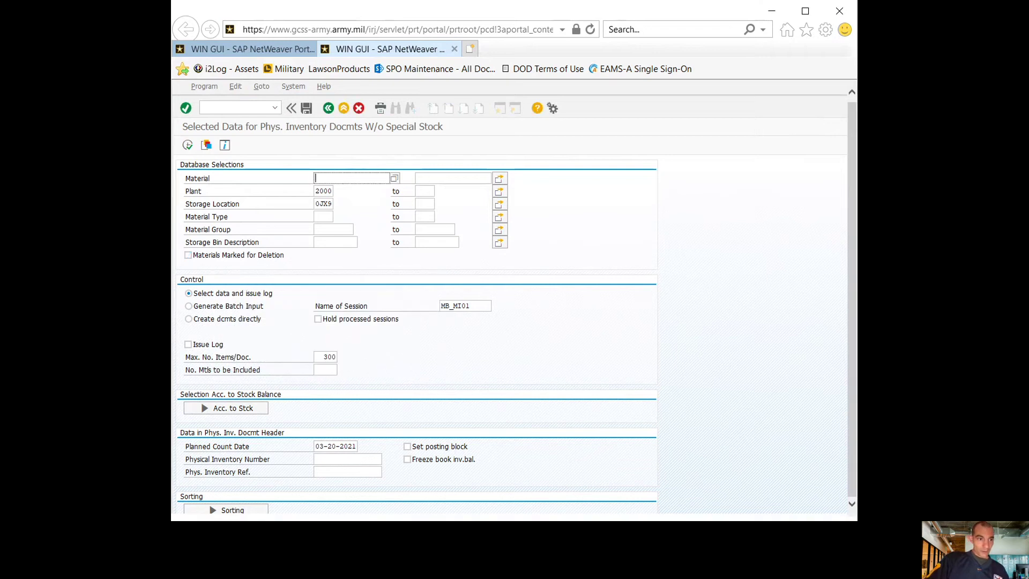
left_click(188, 145)
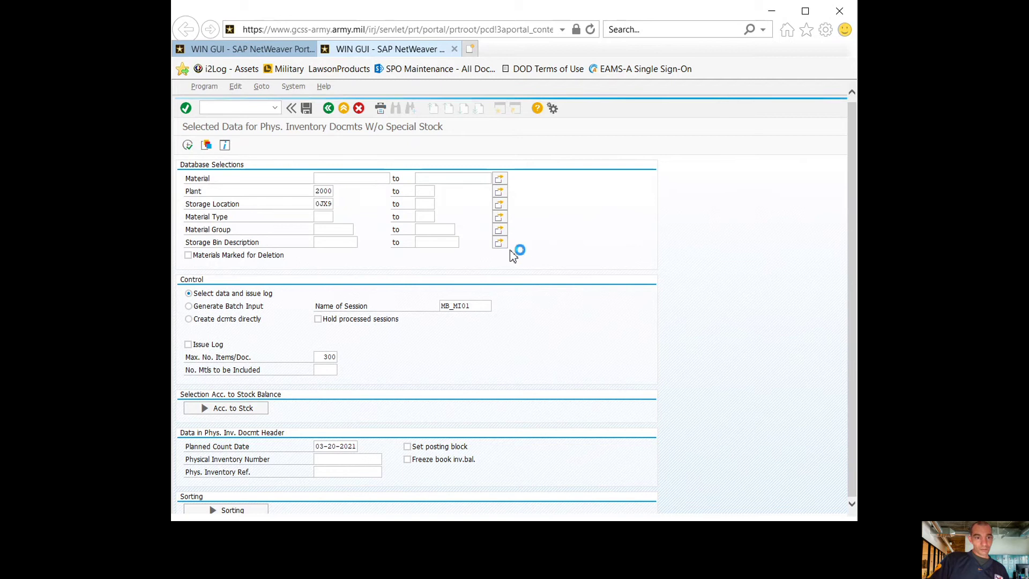